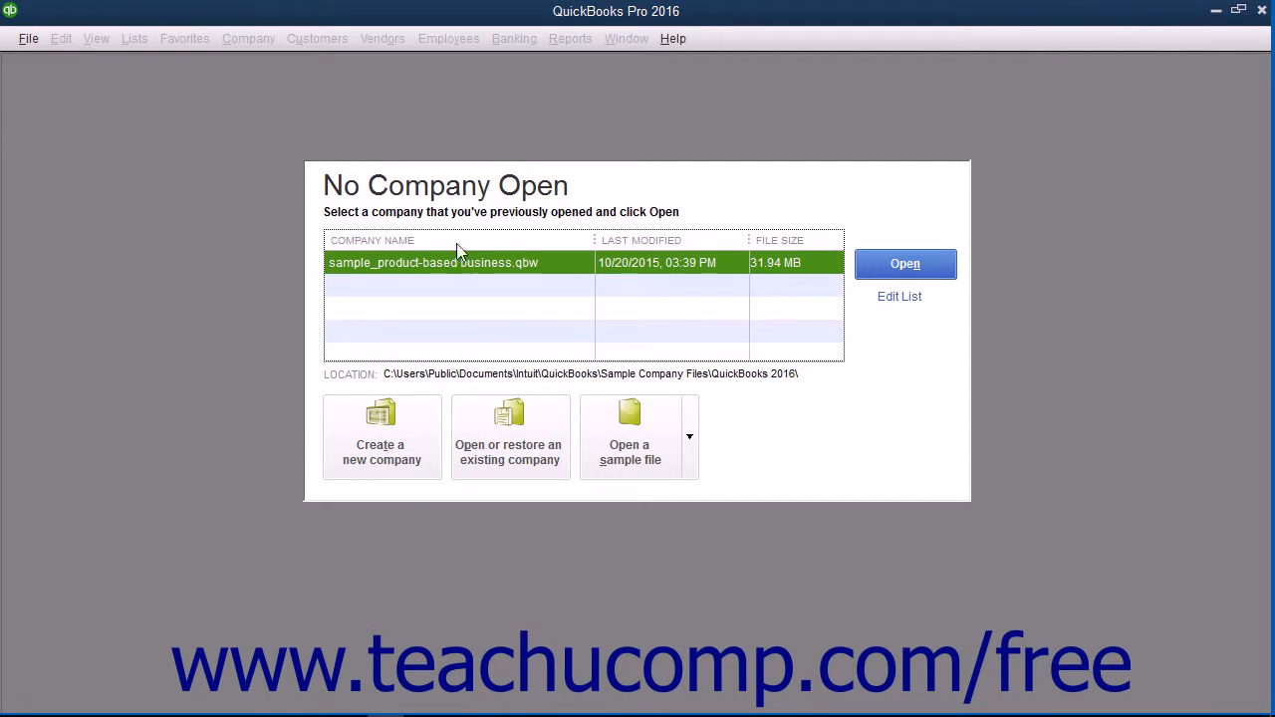
# - Start a new company file using Express Start, skipping the Other Options choices
pyautogui.click(36, 42)
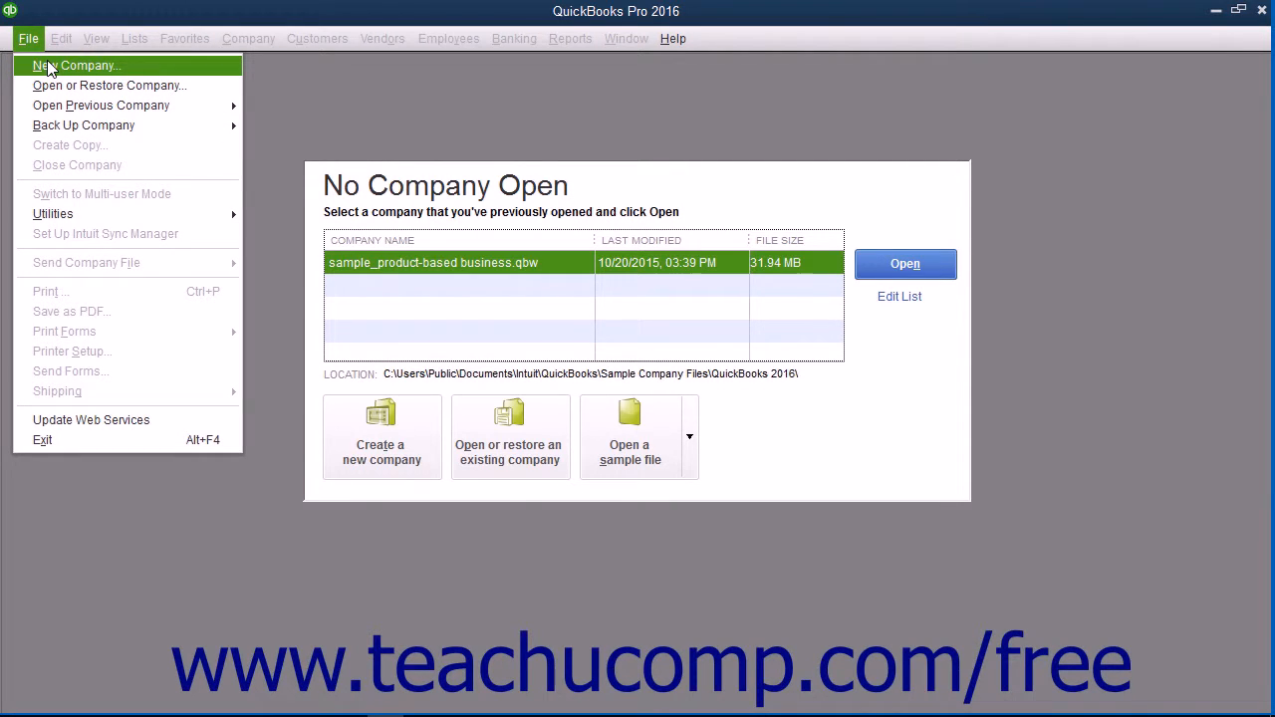
pyautogui.click(339, 92)
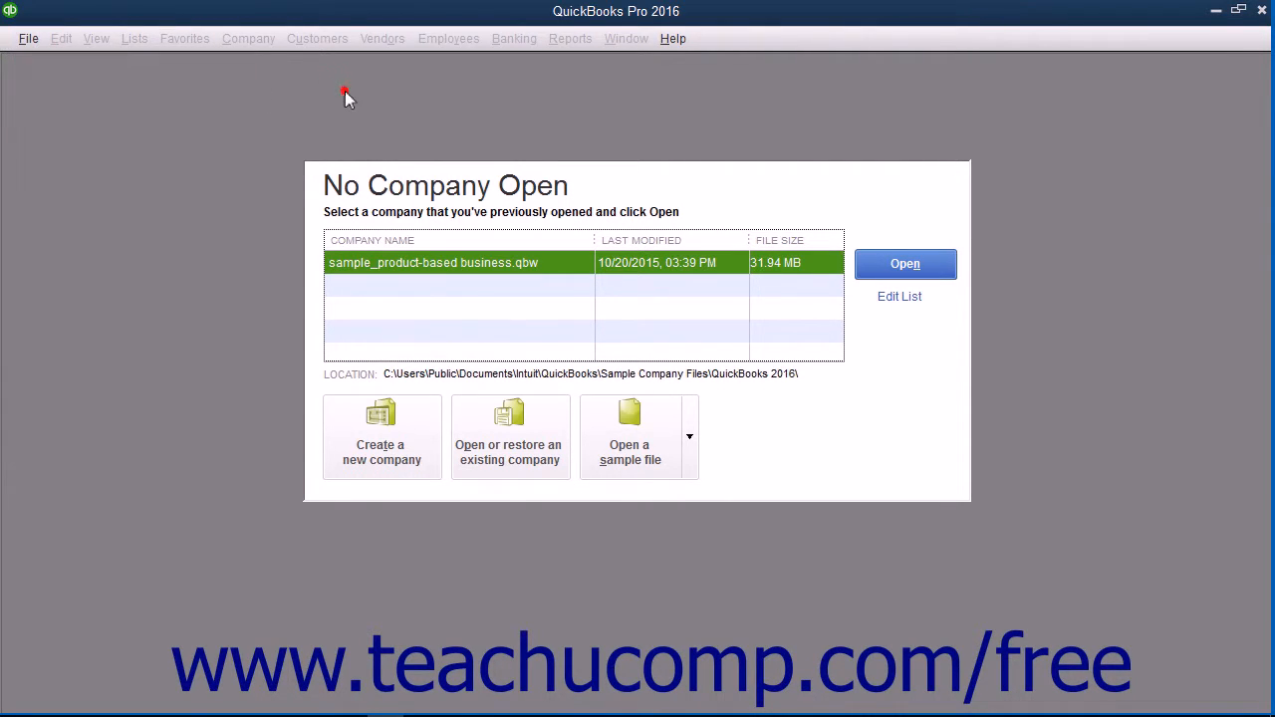
pyautogui.click(415, 431)
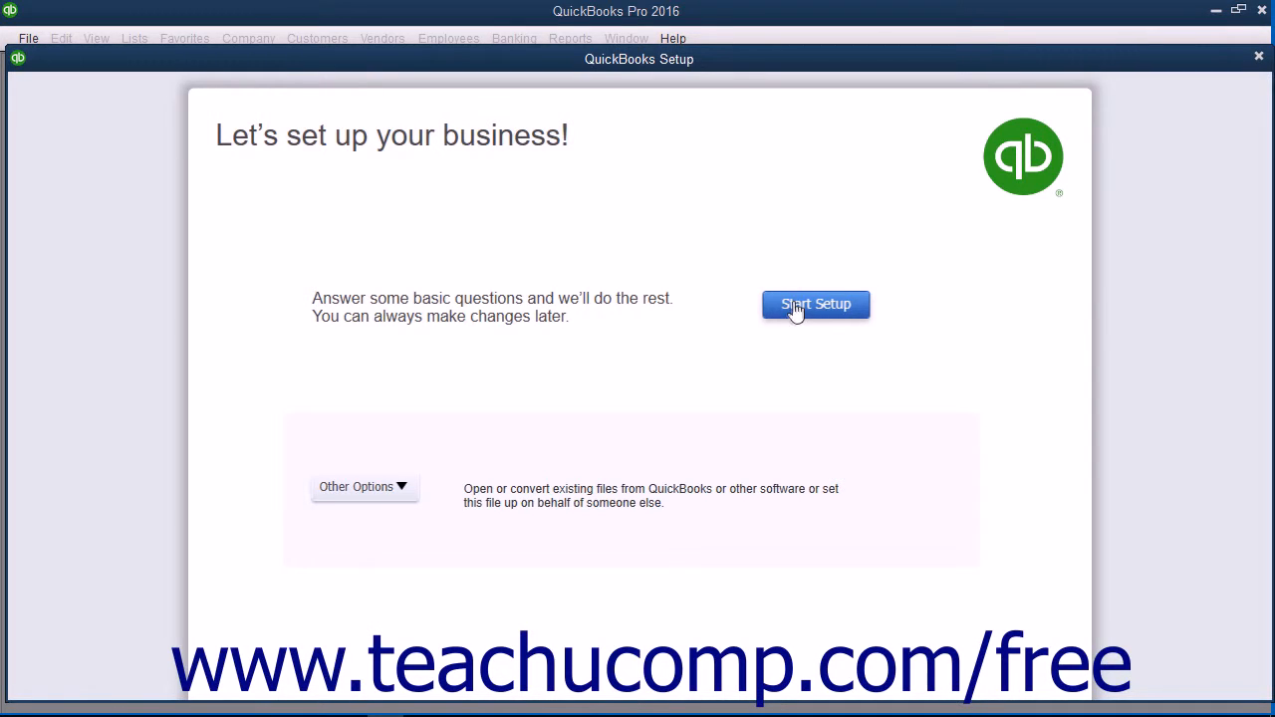
pyautogui.click(414, 497)
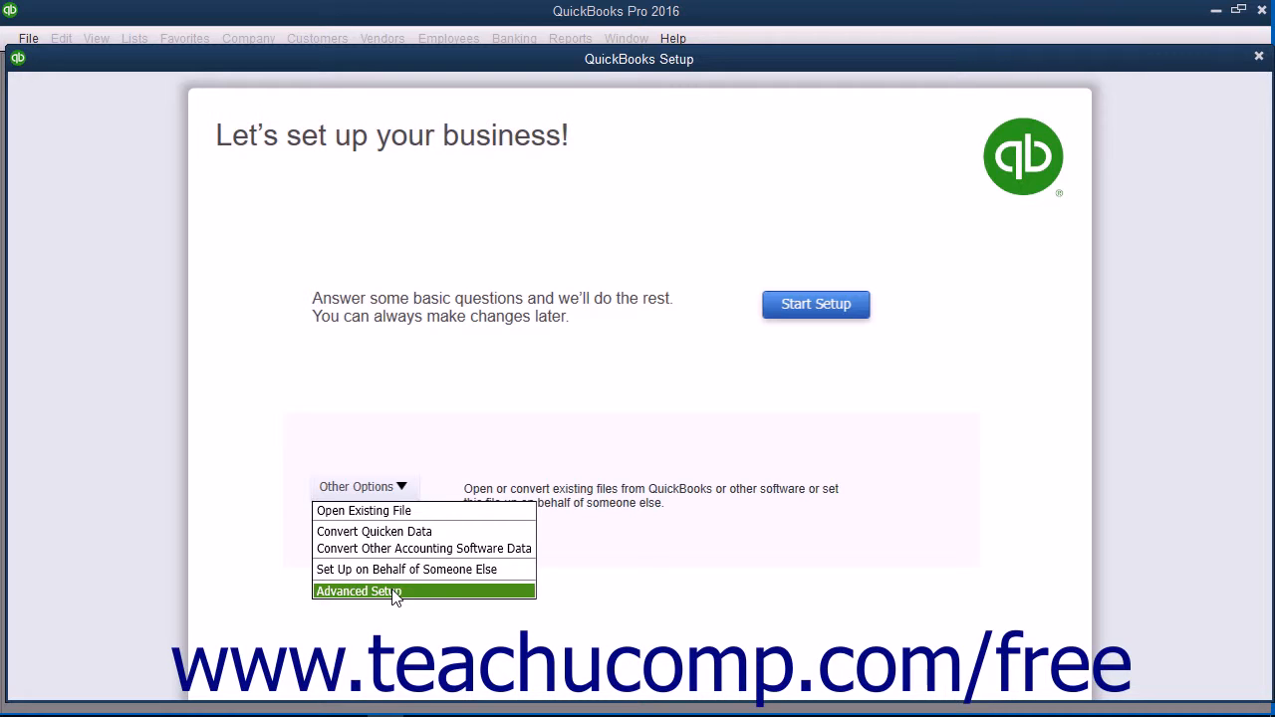
pyautogui.click(617, 384)
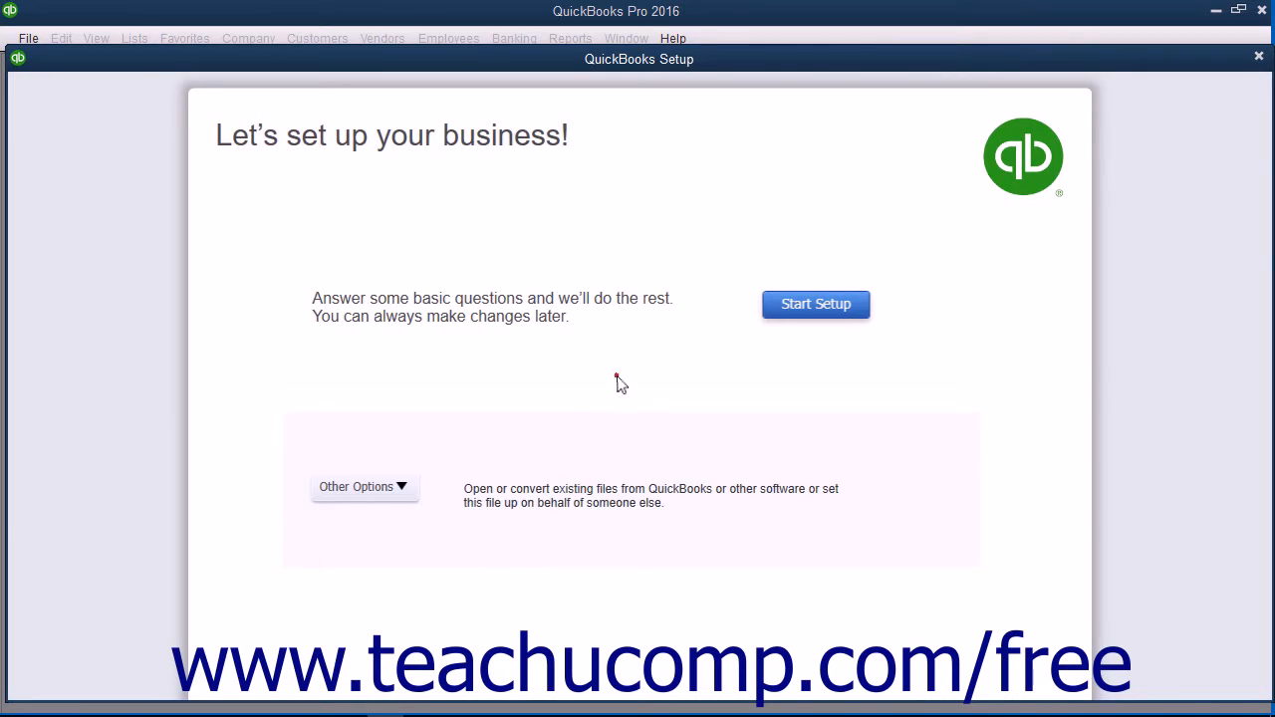
pyautogui.click(845, 309)
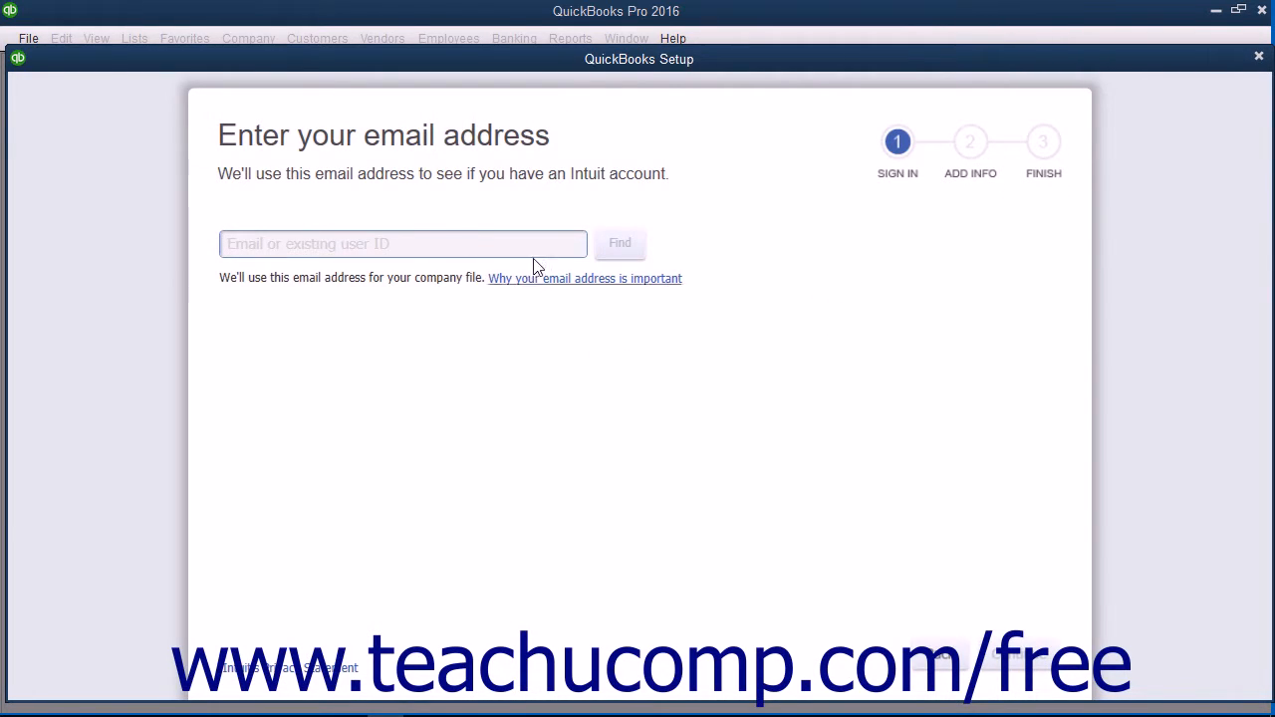
# - Enter the sign-in email address and look it up with Find
pyautogui.click(407, 243)
pyautogui.click(408, 243)
pyautogui.write('test@sample.com')
pyautogui.click(618, 245)
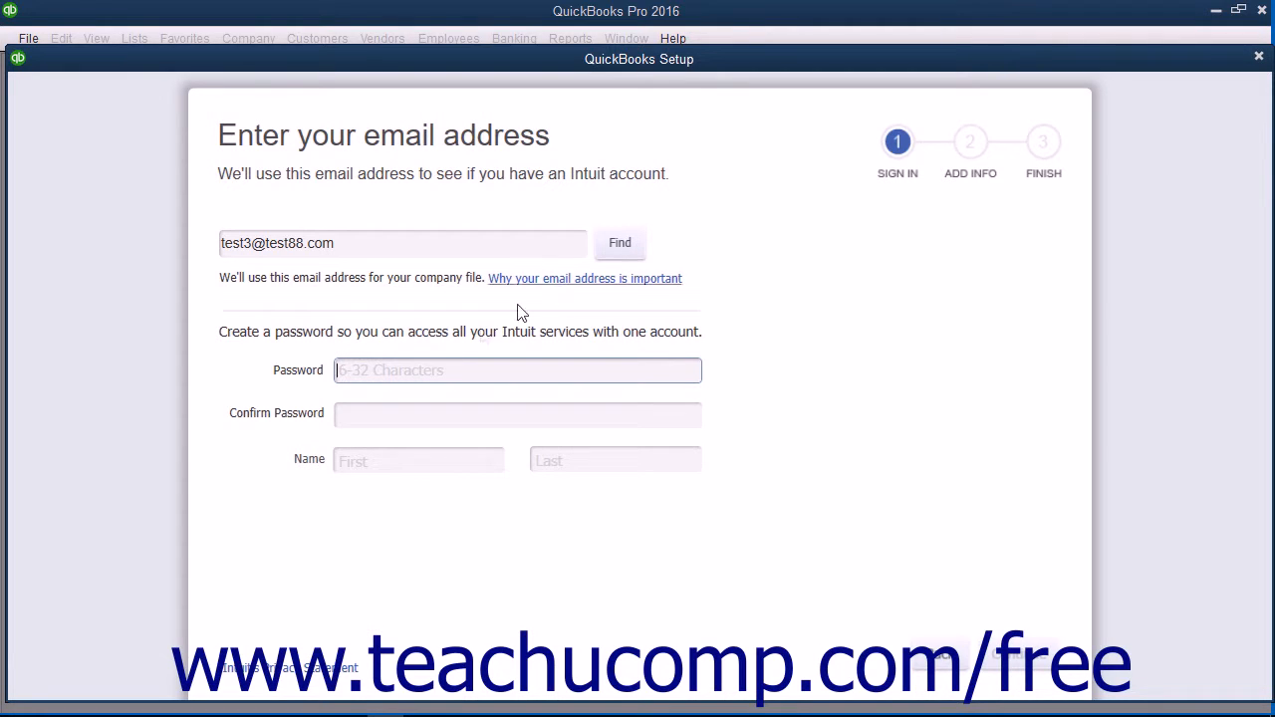
# - Fill in the account password, its confirmation, and the first and last name, then continue
pyautogui.click(361, 369)
pyautogui.click(364, 417)
pyautogui.click(364, 465)
pyautogui.click(551, 464)
pyautogui.click(1032, 648)
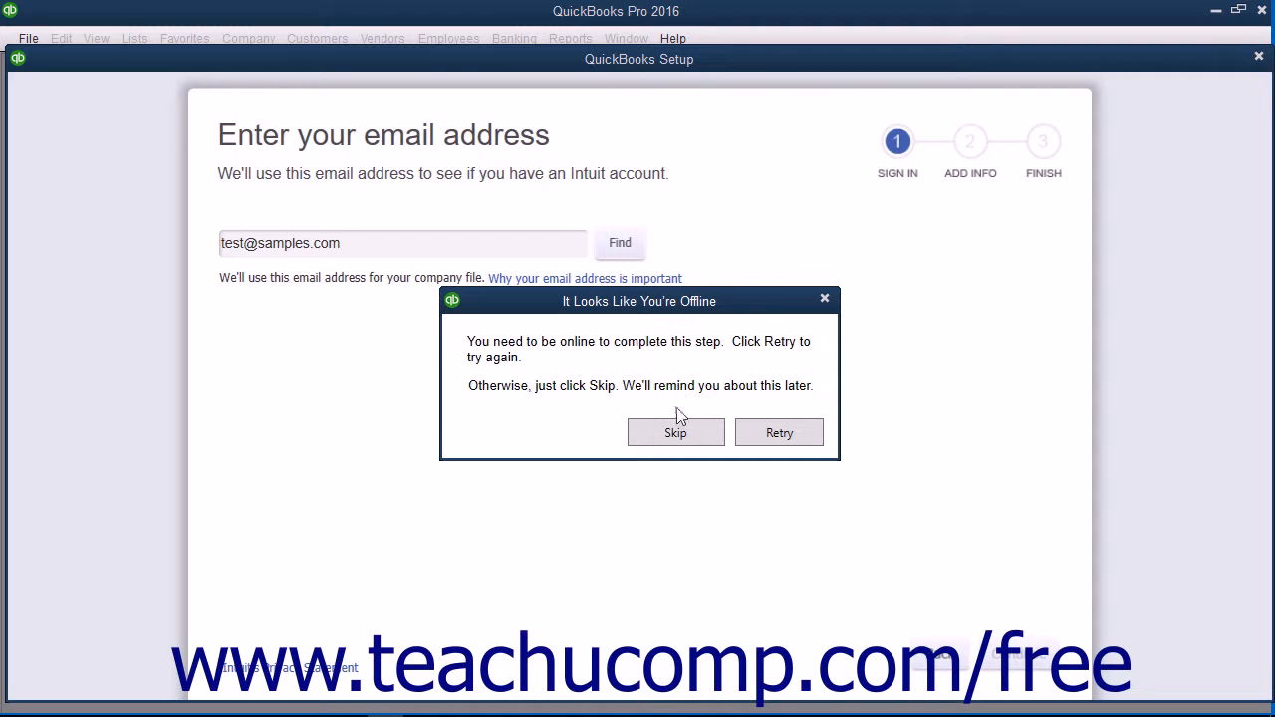
# - Skip the offline sign-in, name the business 'Sally Sample P.C.', and bring up the industry choices
pyautogui.click(676, 433)
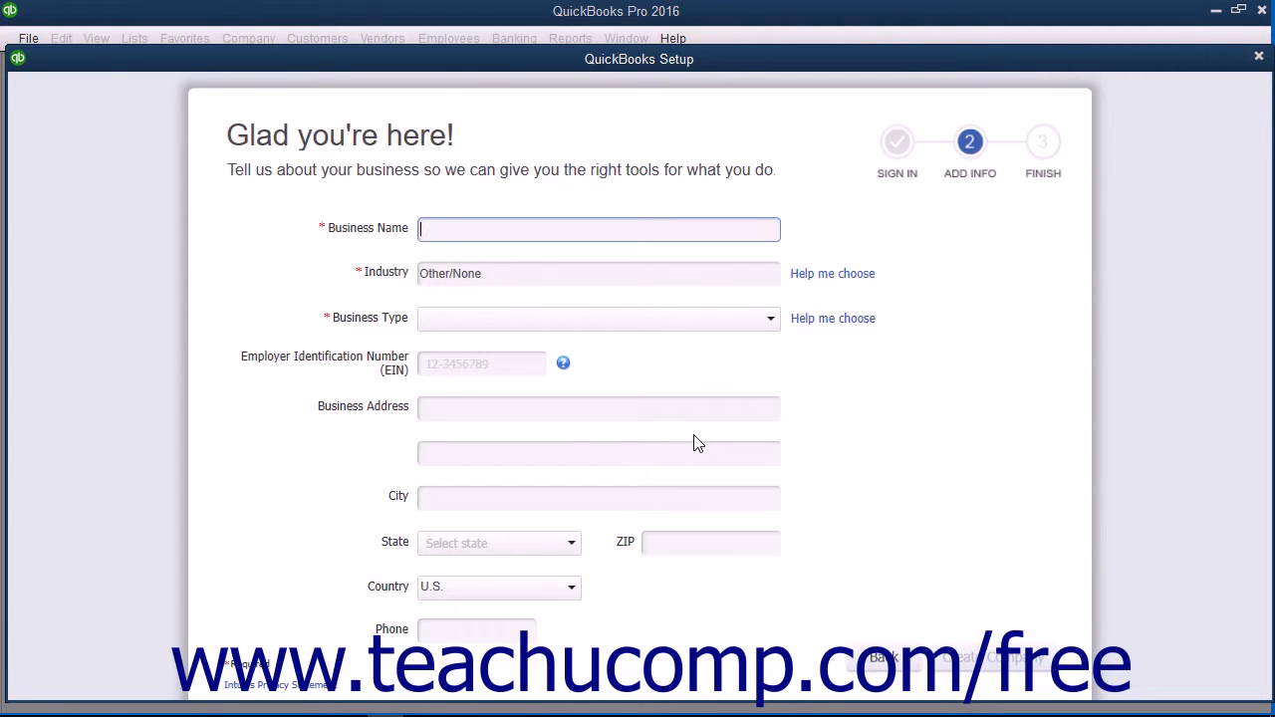
pyautogui.click(959, 204)
pyautogui.write('Sally Sample P.C.')
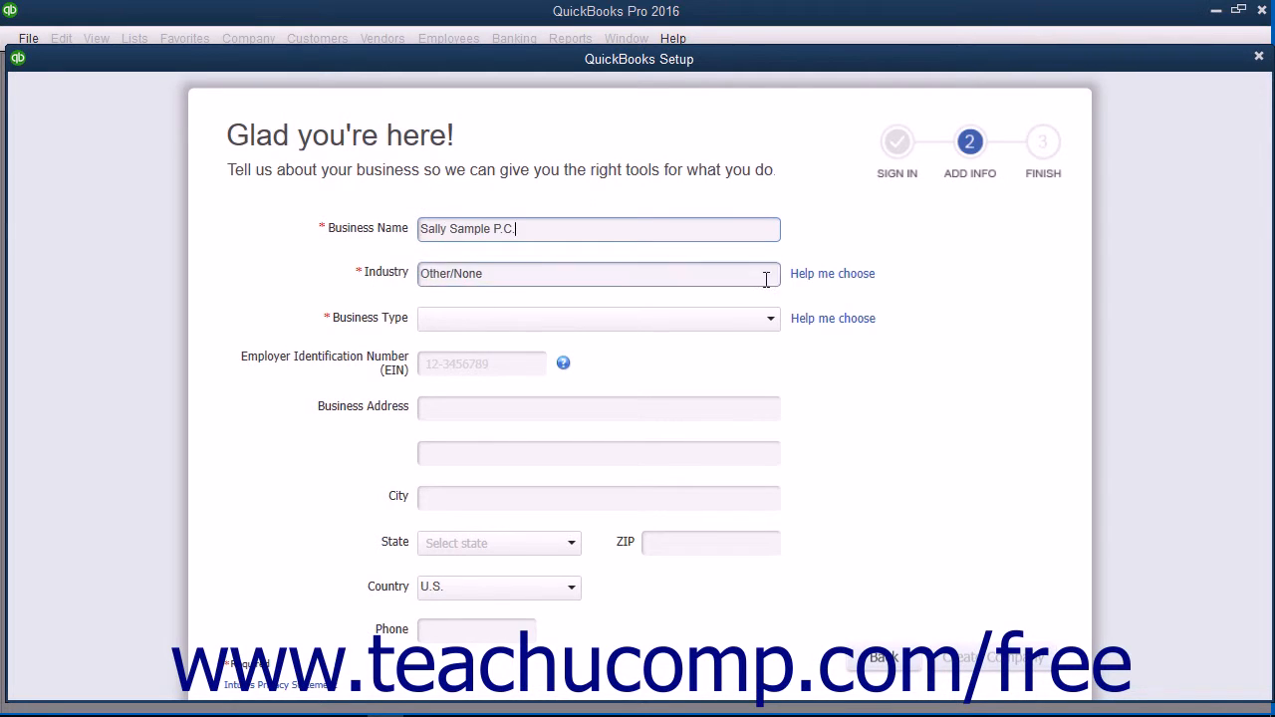
pyautogui.click(828, 275)
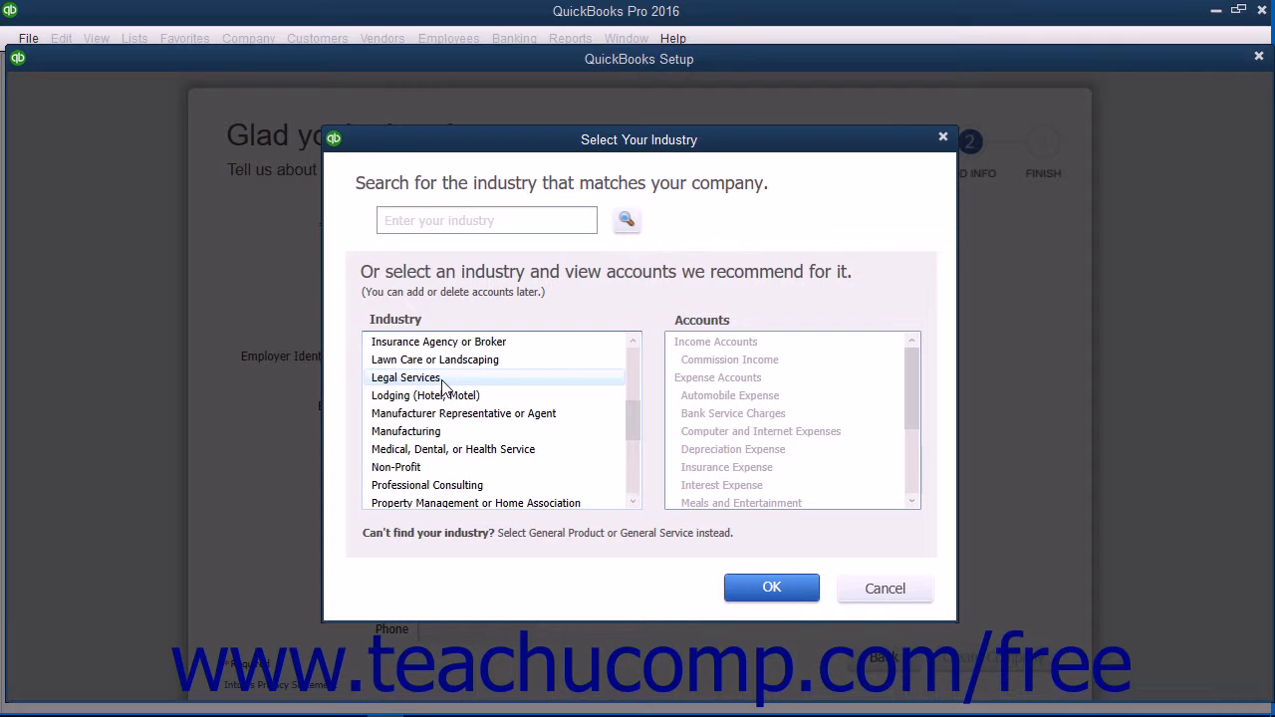
# - Choose Legal Services from the industry list and confirm it
pyautogui.click(441, 384)
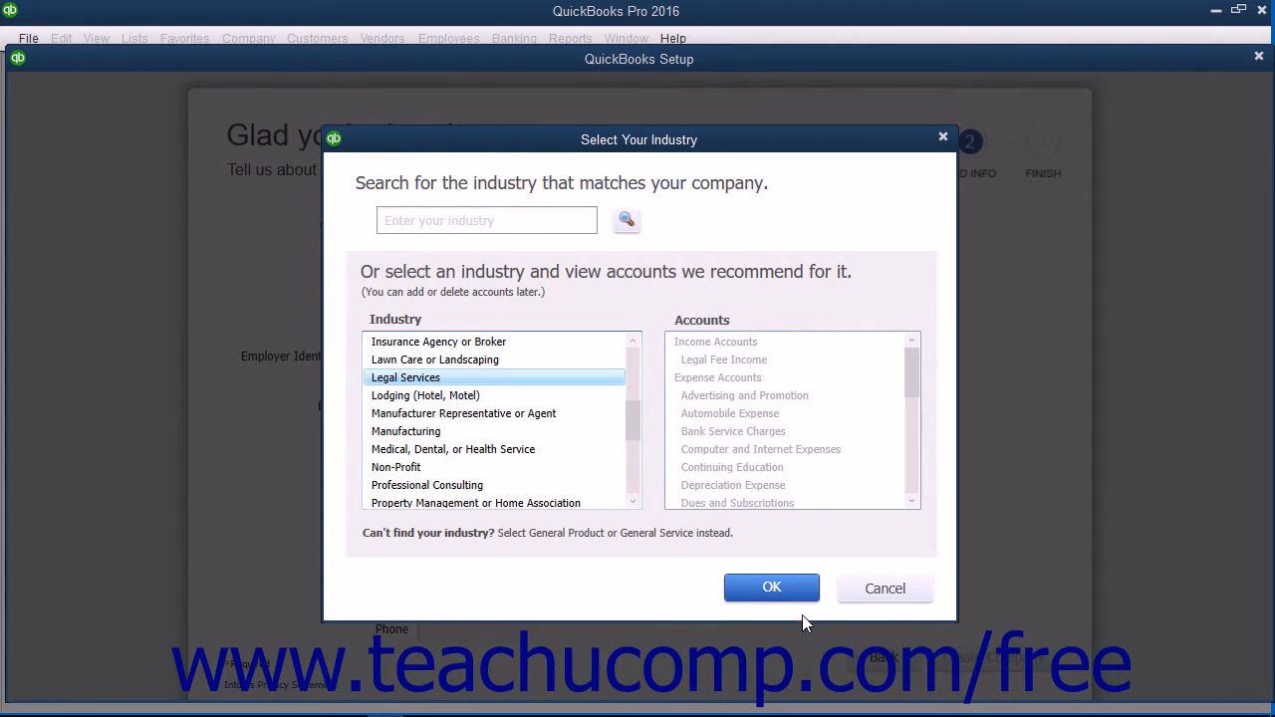
pyautogui.click(773, 587)
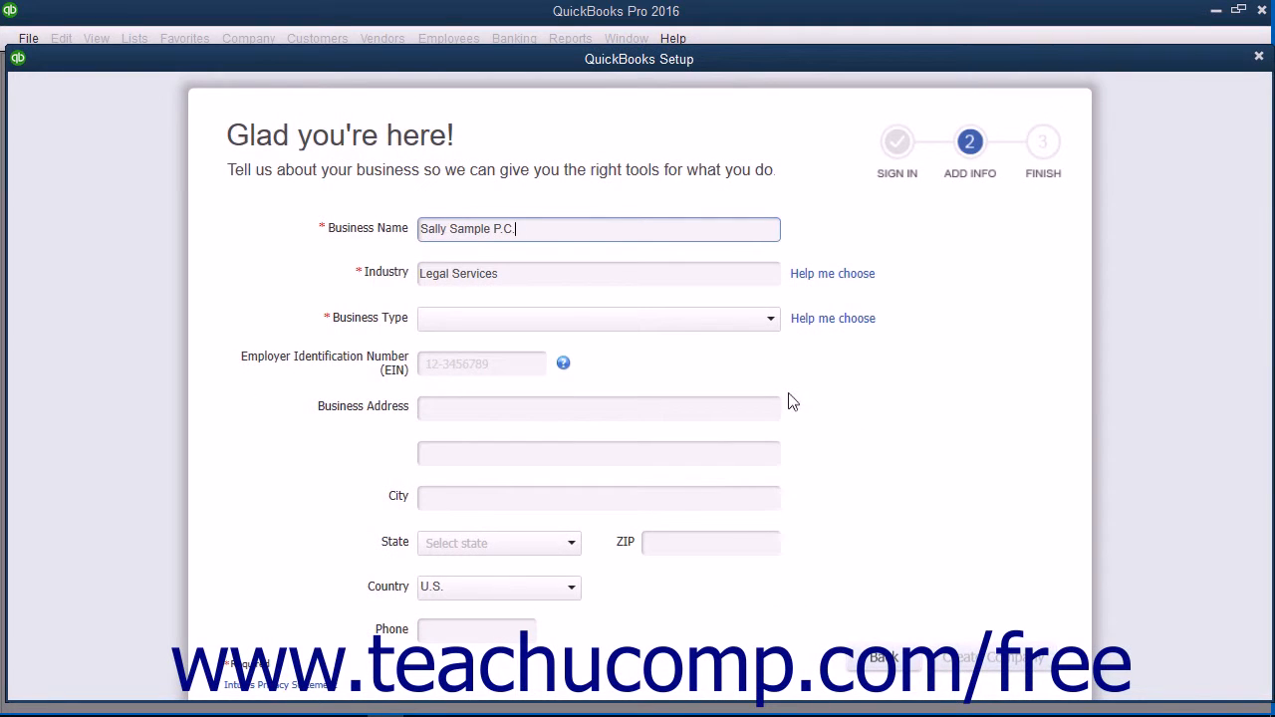
# - Set the business type to Sole Proprietorship and enter the business EIN
pyautogui.click(772, 329)
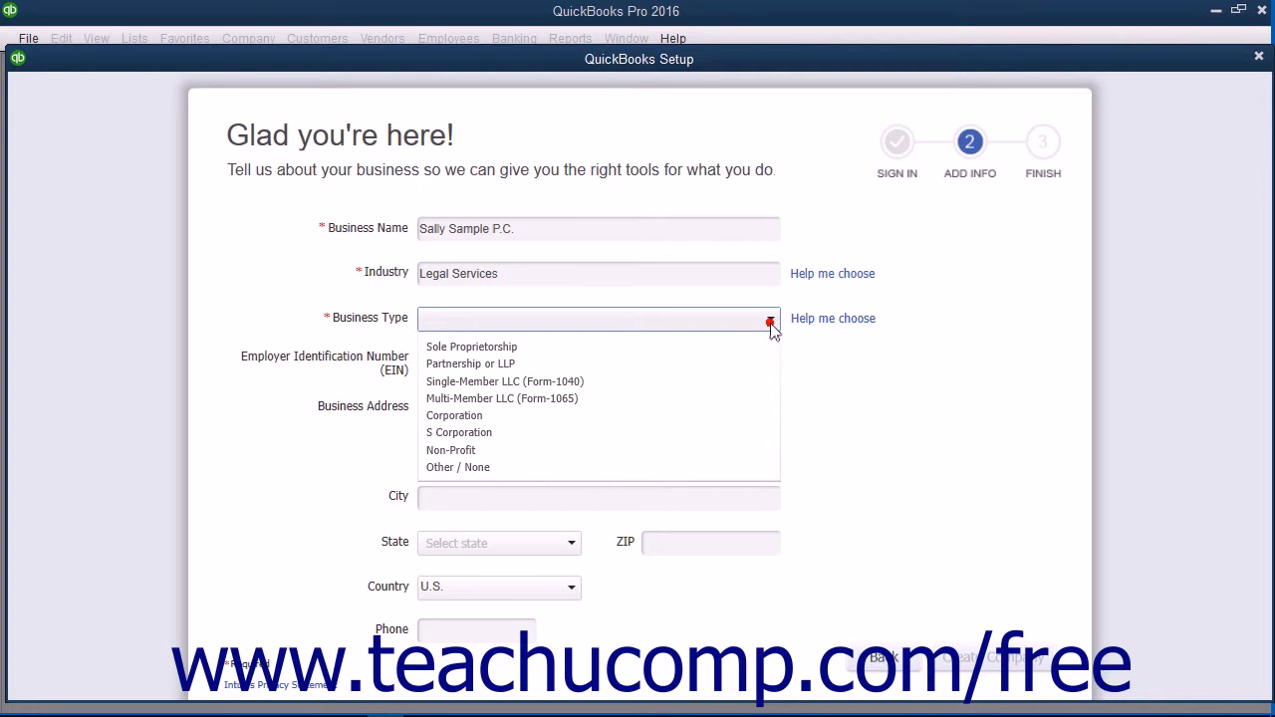
pyautogui.click(735, 343)
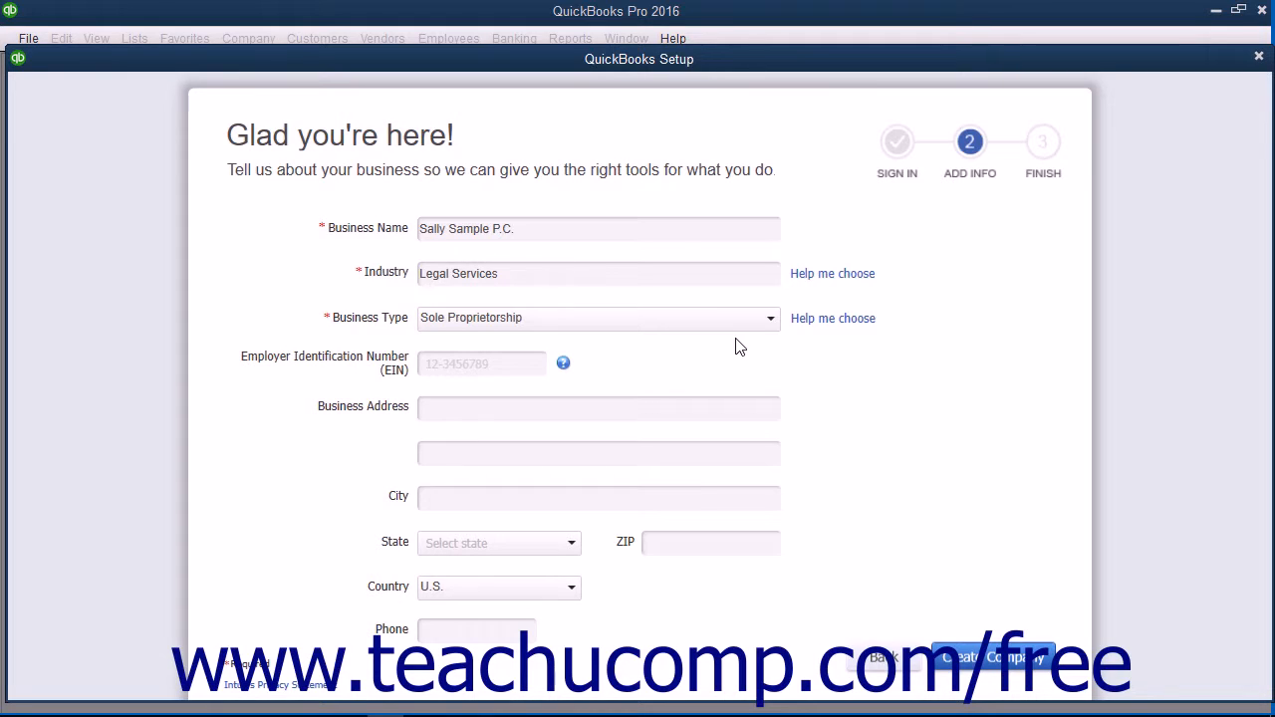
pyautogui.click(425, 364)
pyautogui.write('111-22-3333')
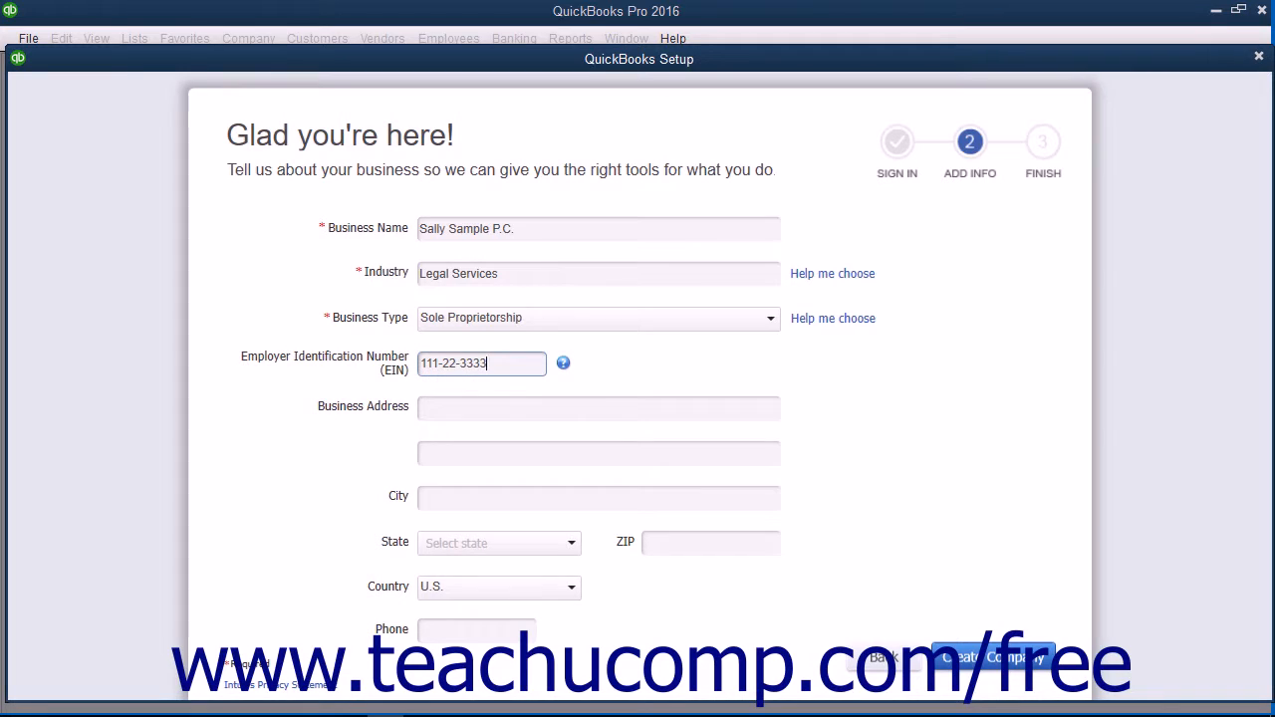
# - Enter the business street address, city, state, ZIP and phone number
pyautogui.click(541, 411)
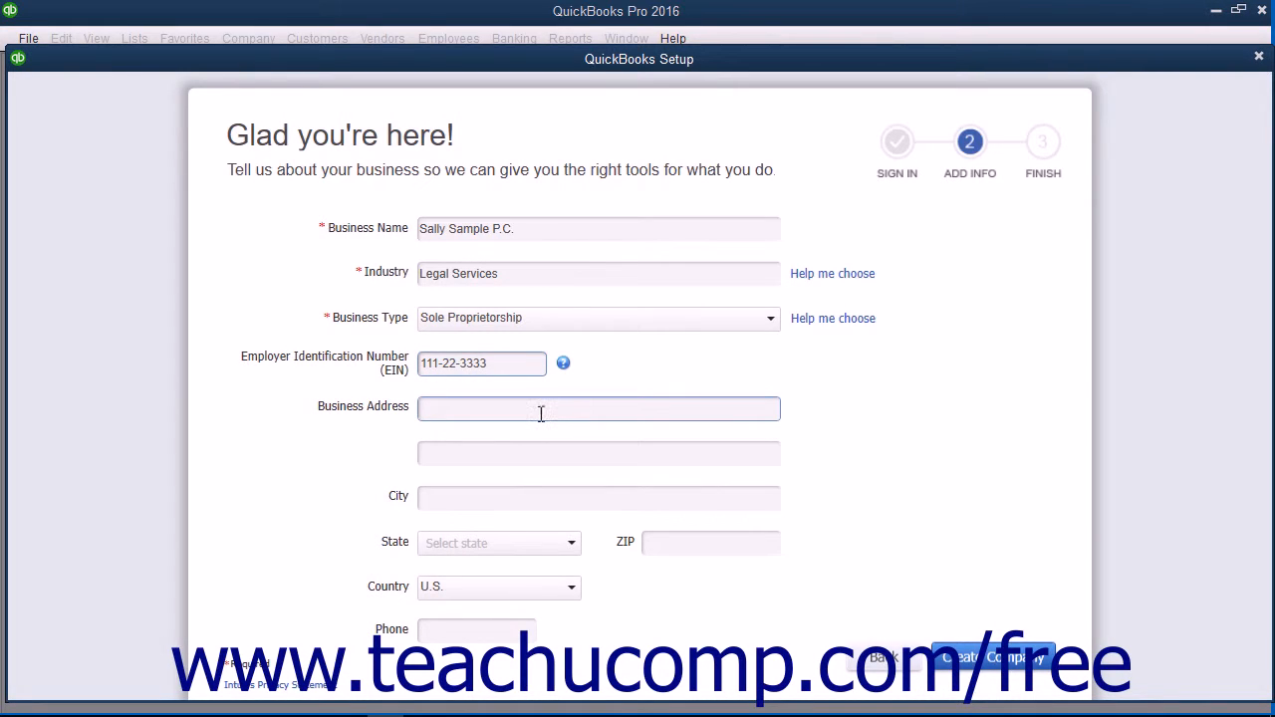
pyautogui.click(541, 412)
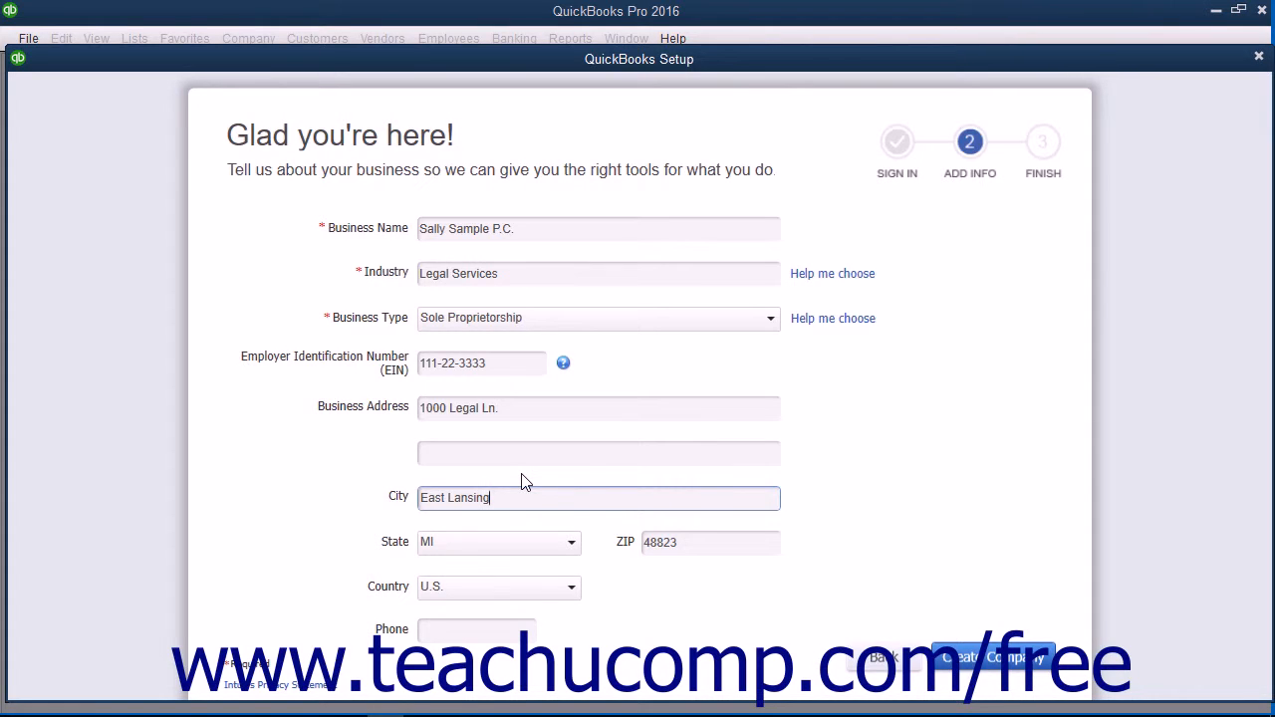
pyautogui.click(459, 630)
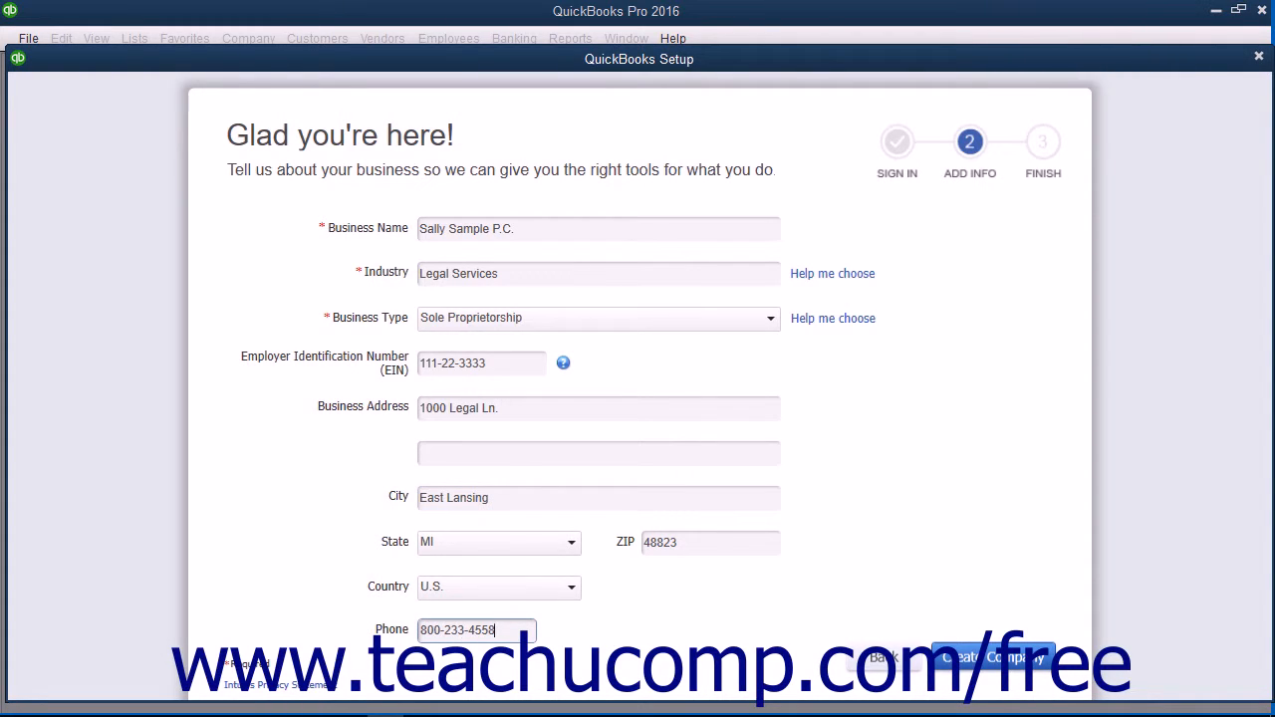
# - Create the Sally Sample P.C. company file from the entered business details
pyautogui.click(954, 659)
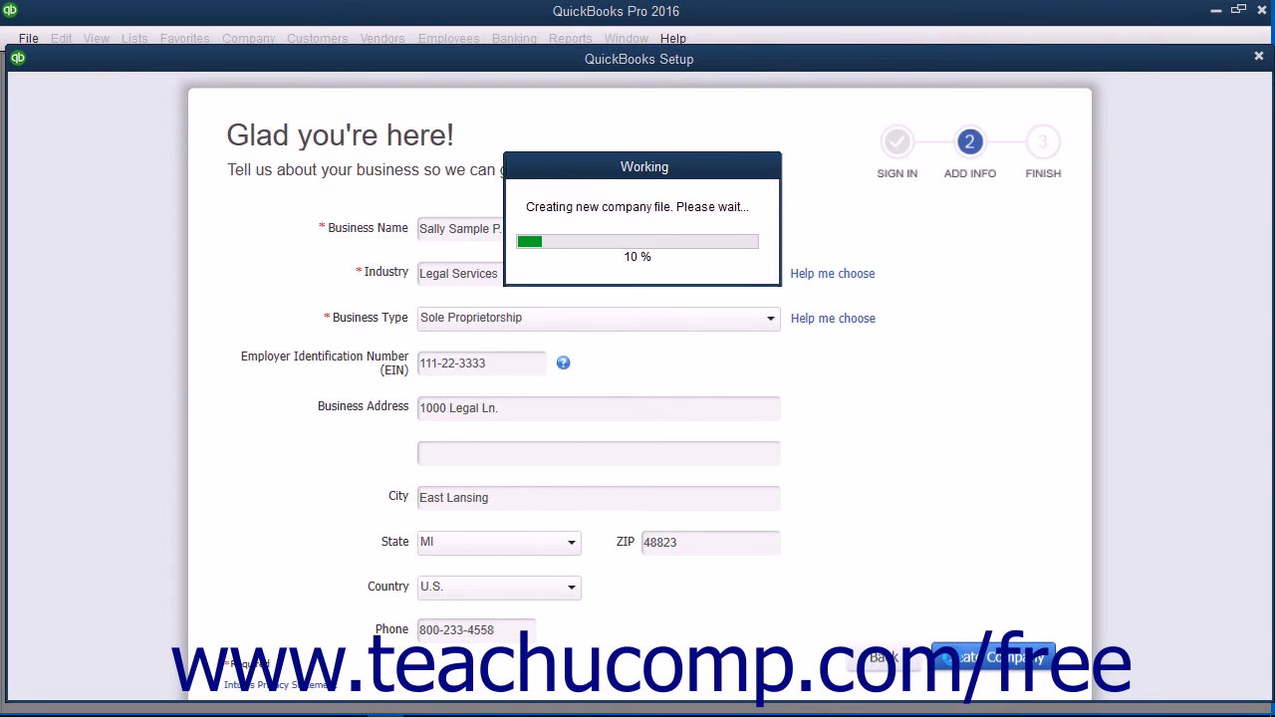